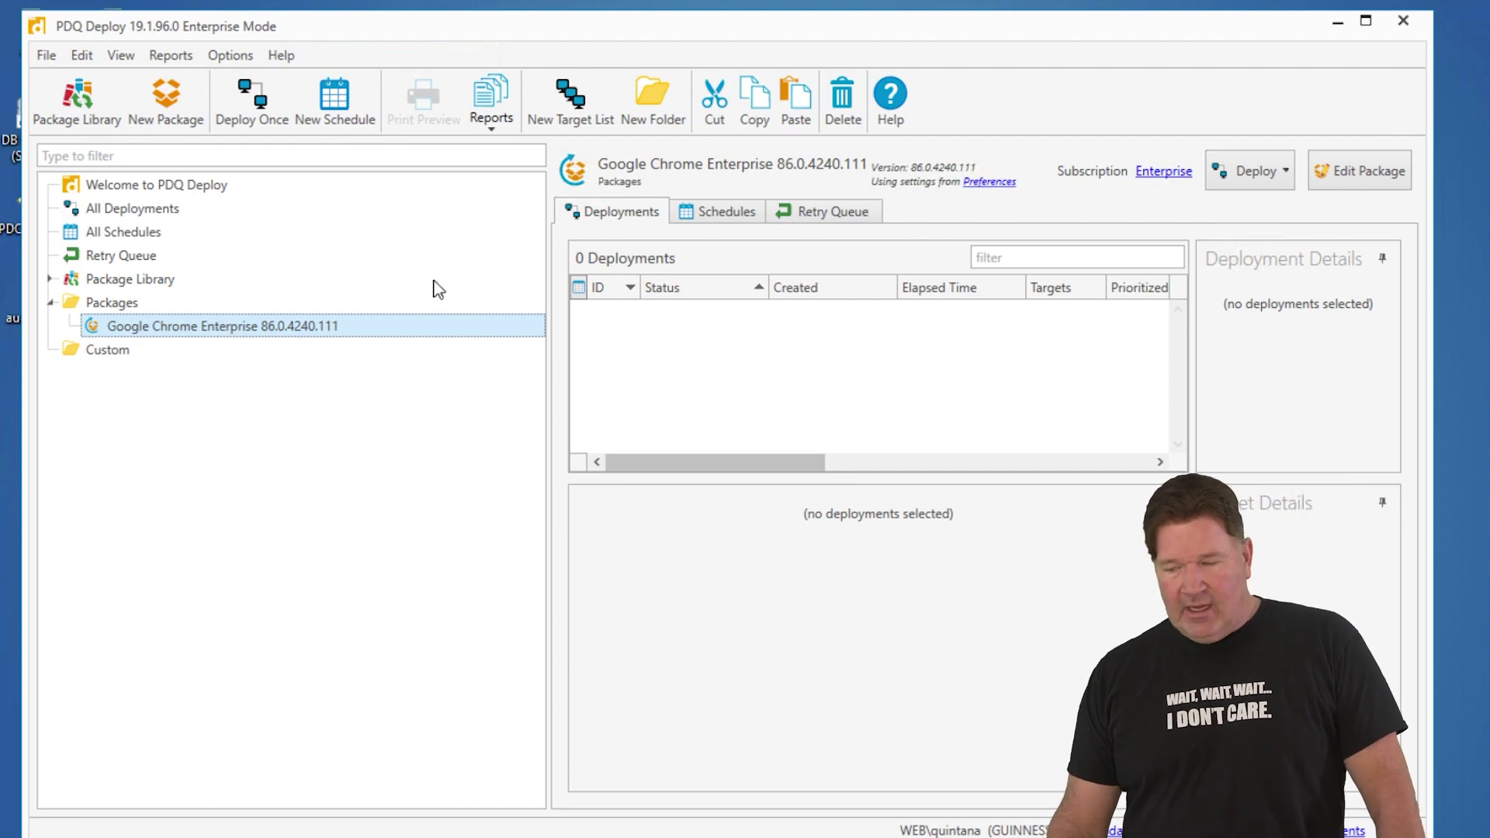
Start a Deploy Once deployment of the Google Chrome Enterprise 86.0.4240.111 package
click(1237, 175)
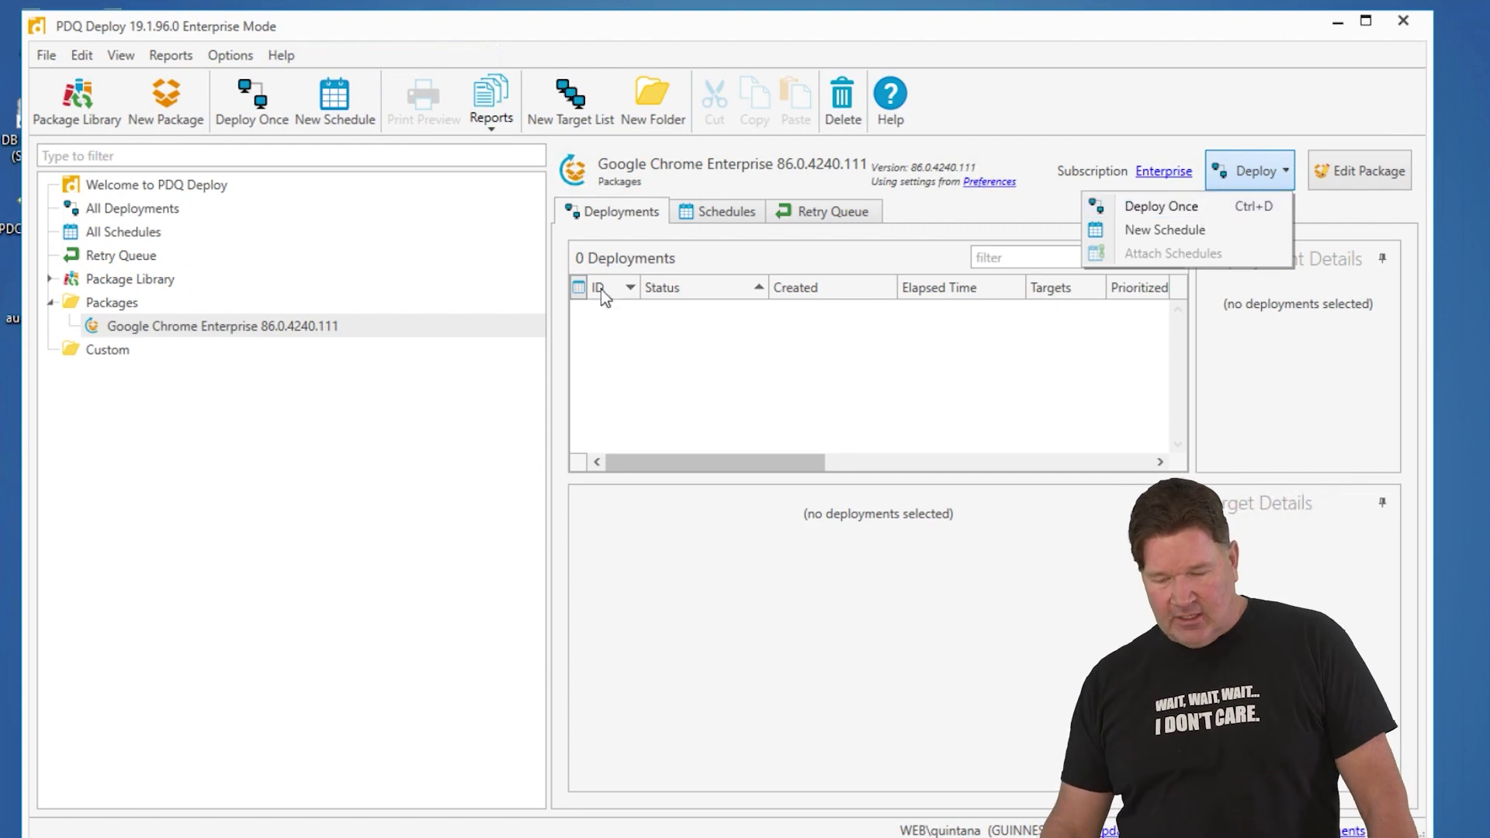
click(326, 397)
click(265, 332)
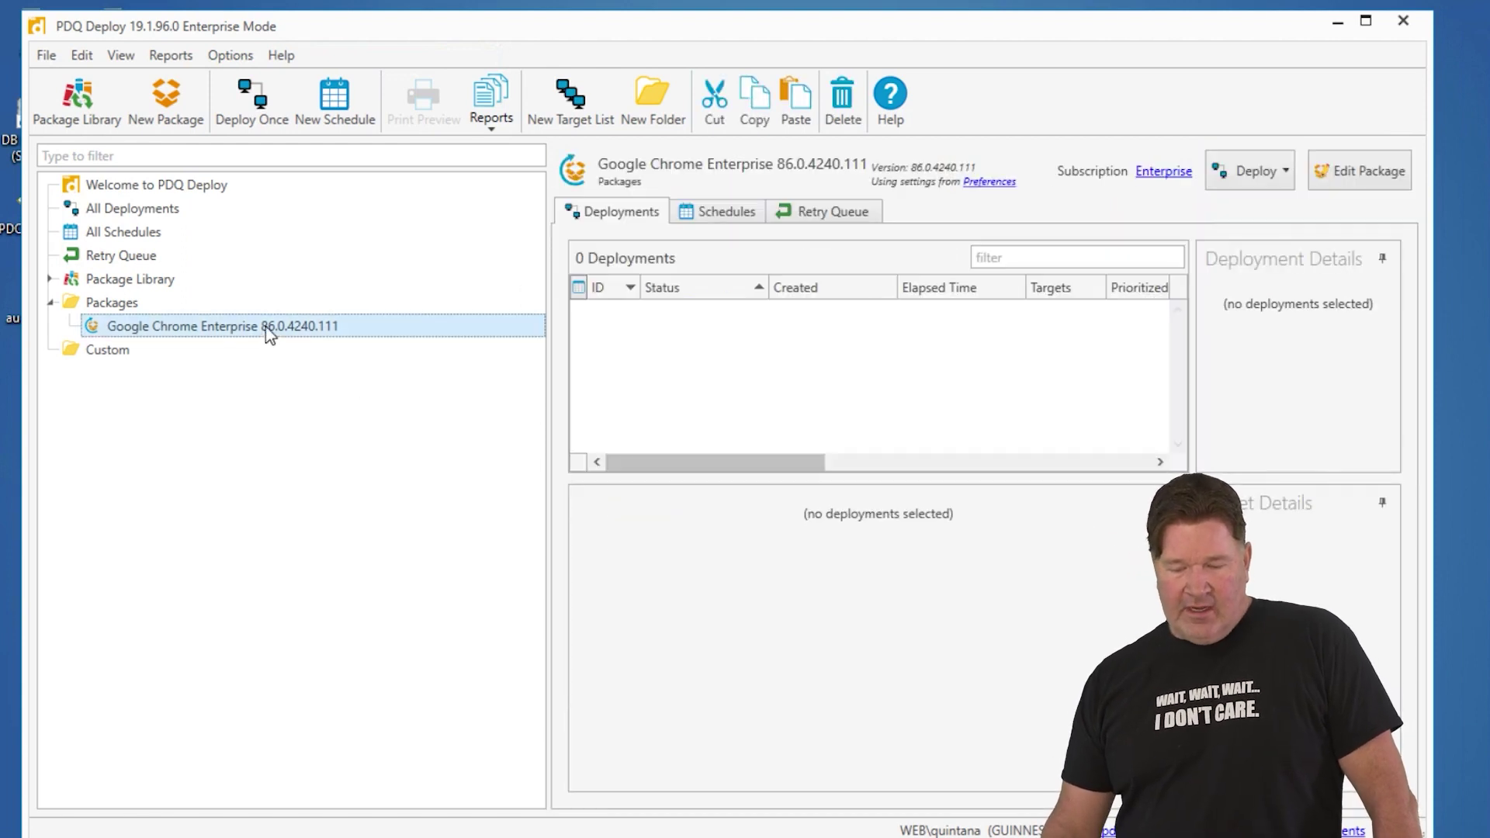
right_click(267, 335)
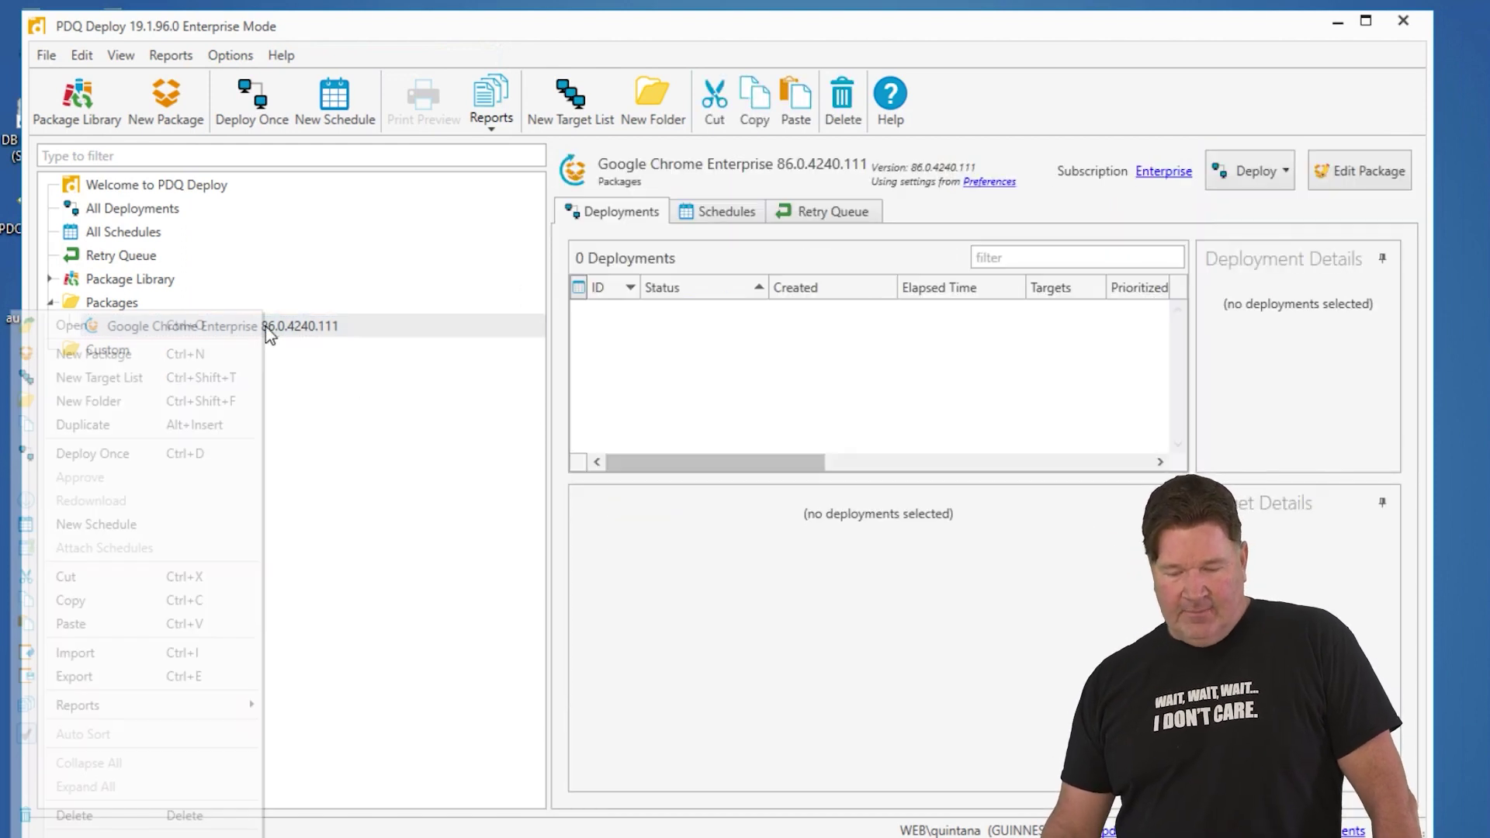
click(159, 452)
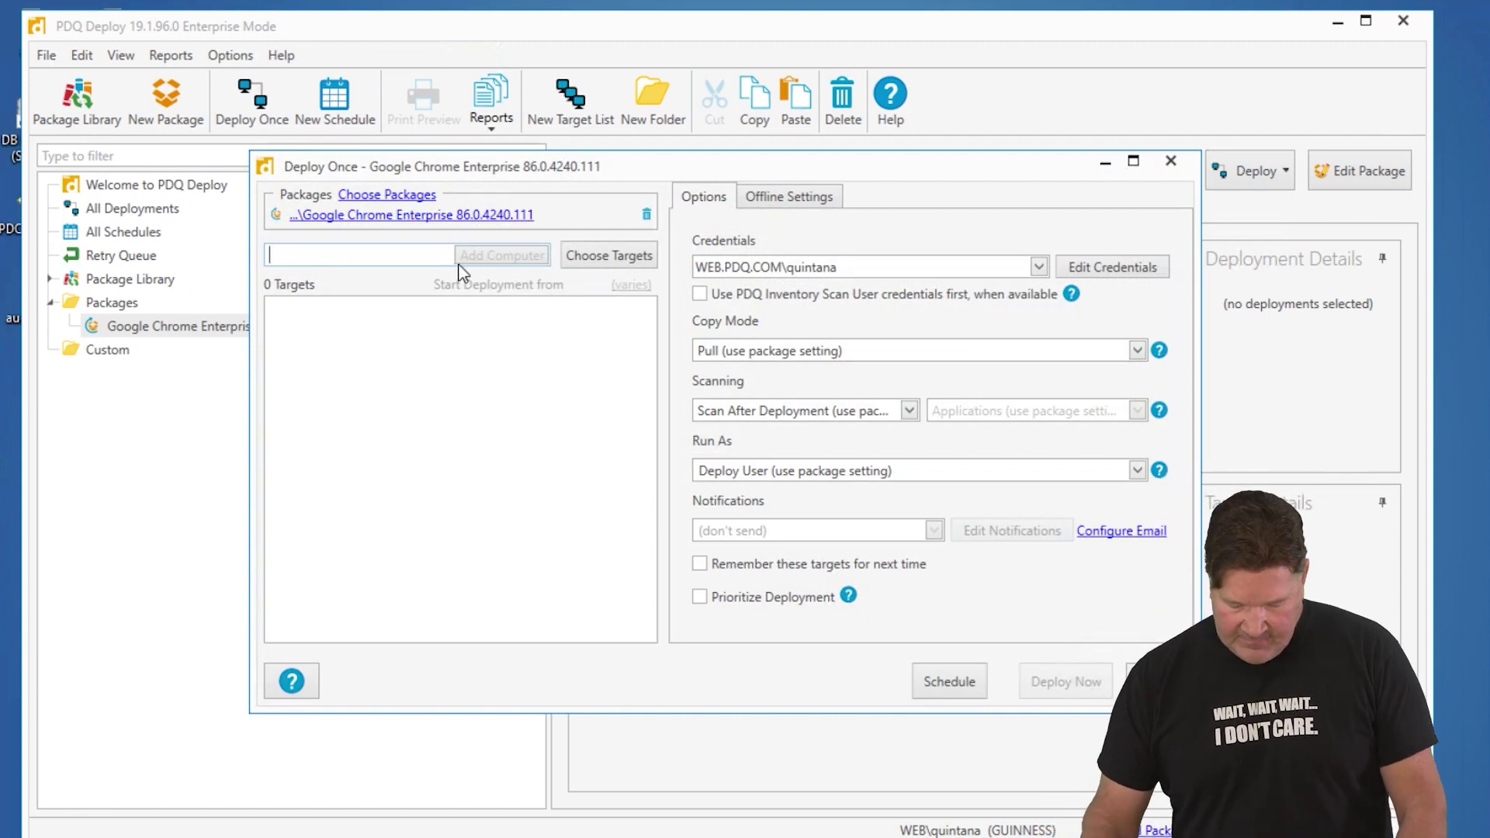
text(alanrai)
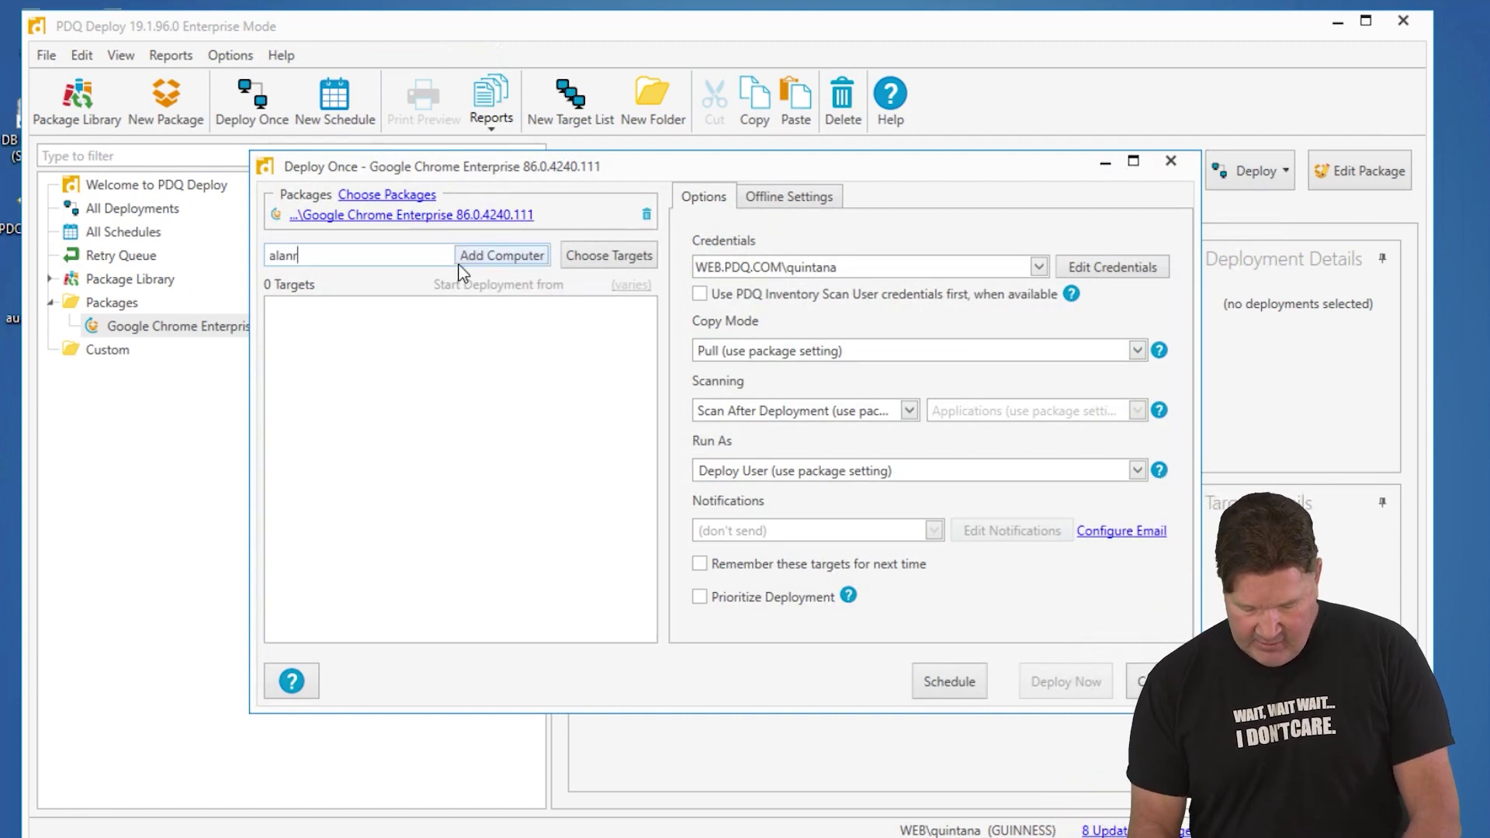
text(ls)
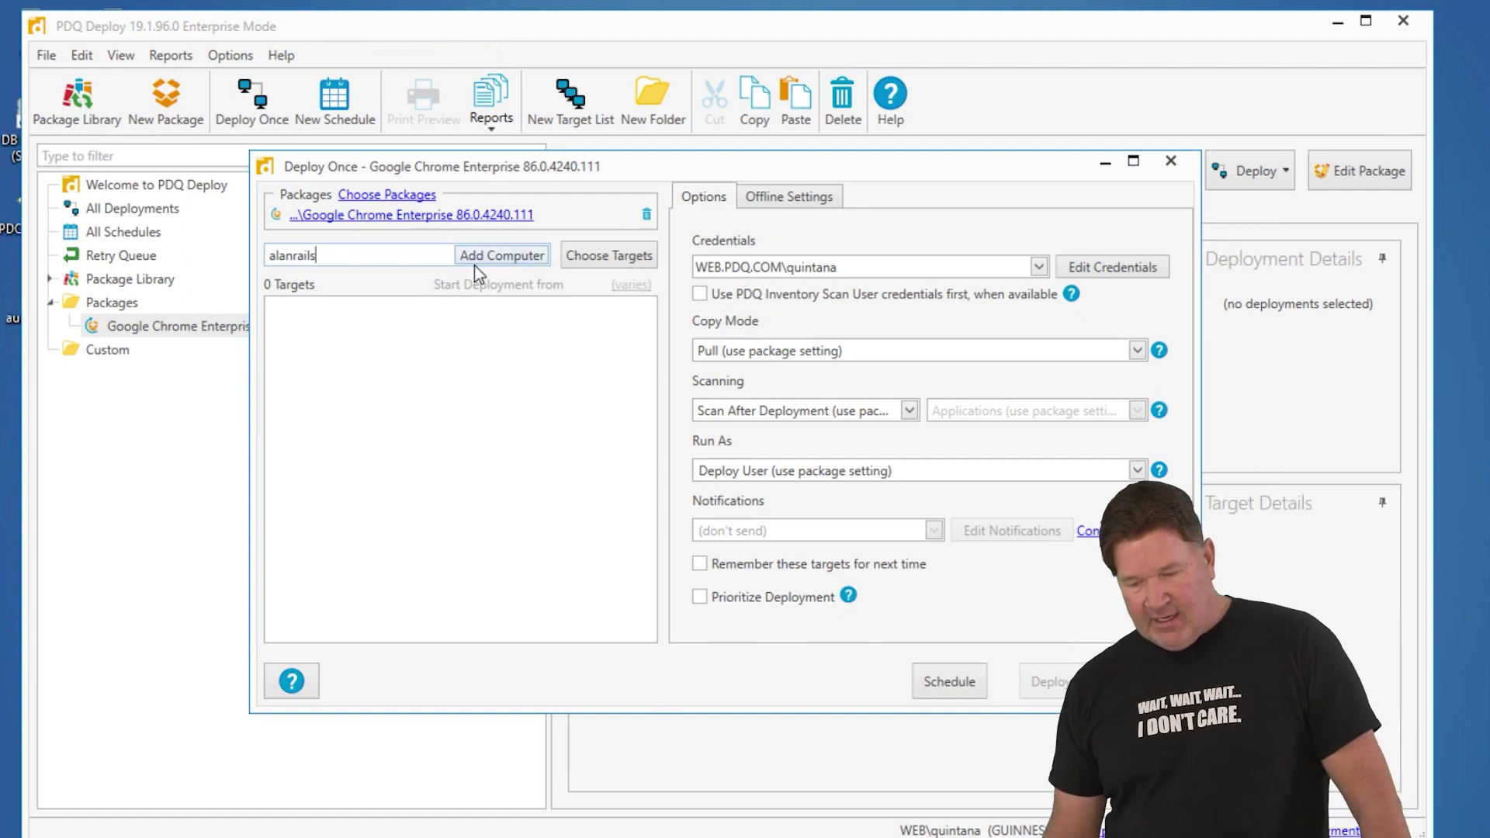
click(479, 259)
click(610, 255)
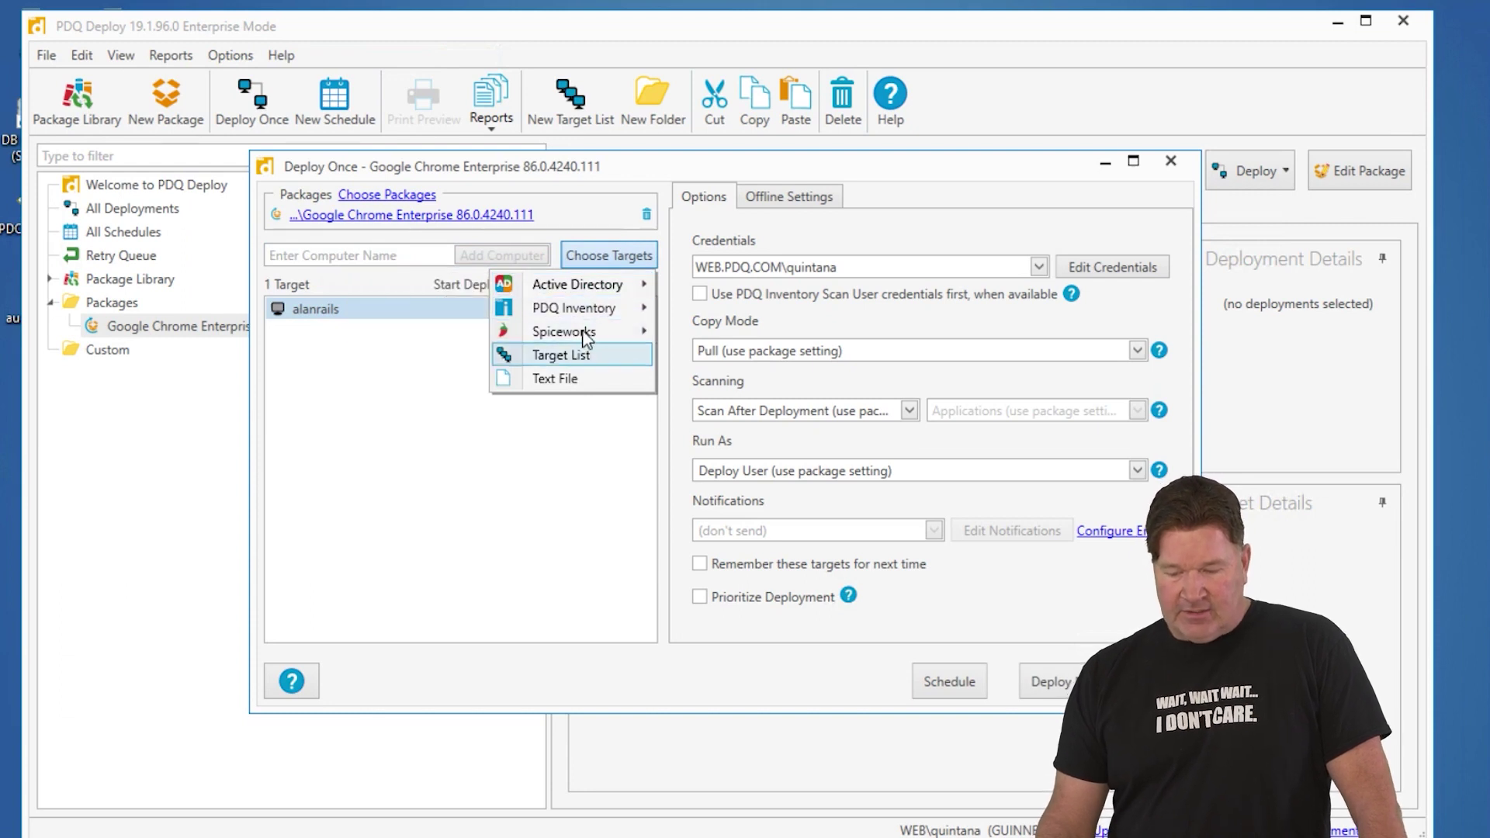
mouse_move(573, 308)
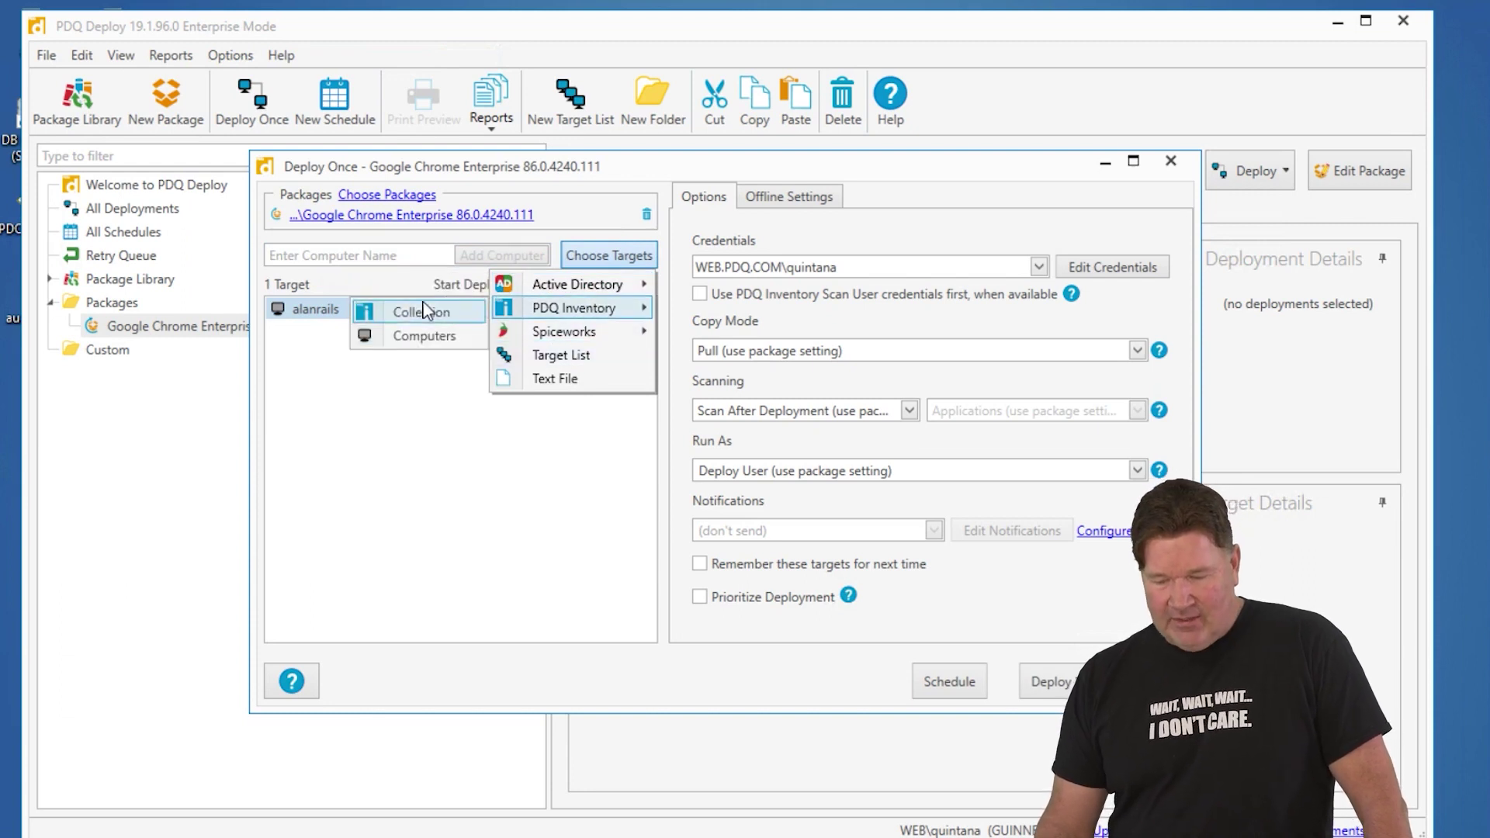
Add the computers from the PDQ Inventory collection Chrome Enterprise (Old) as targets
click(408, 309)
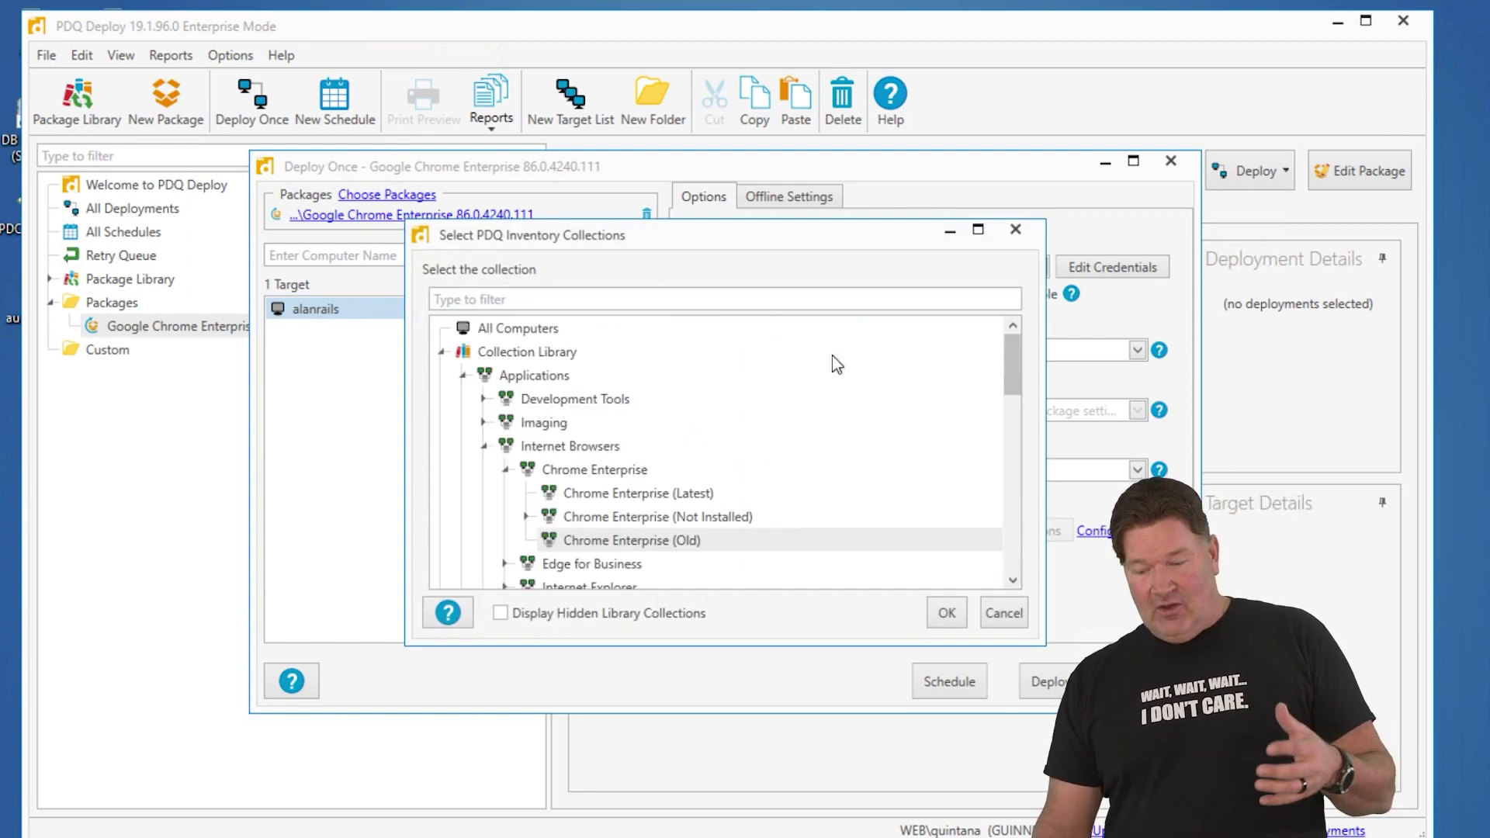
click(652, 540)
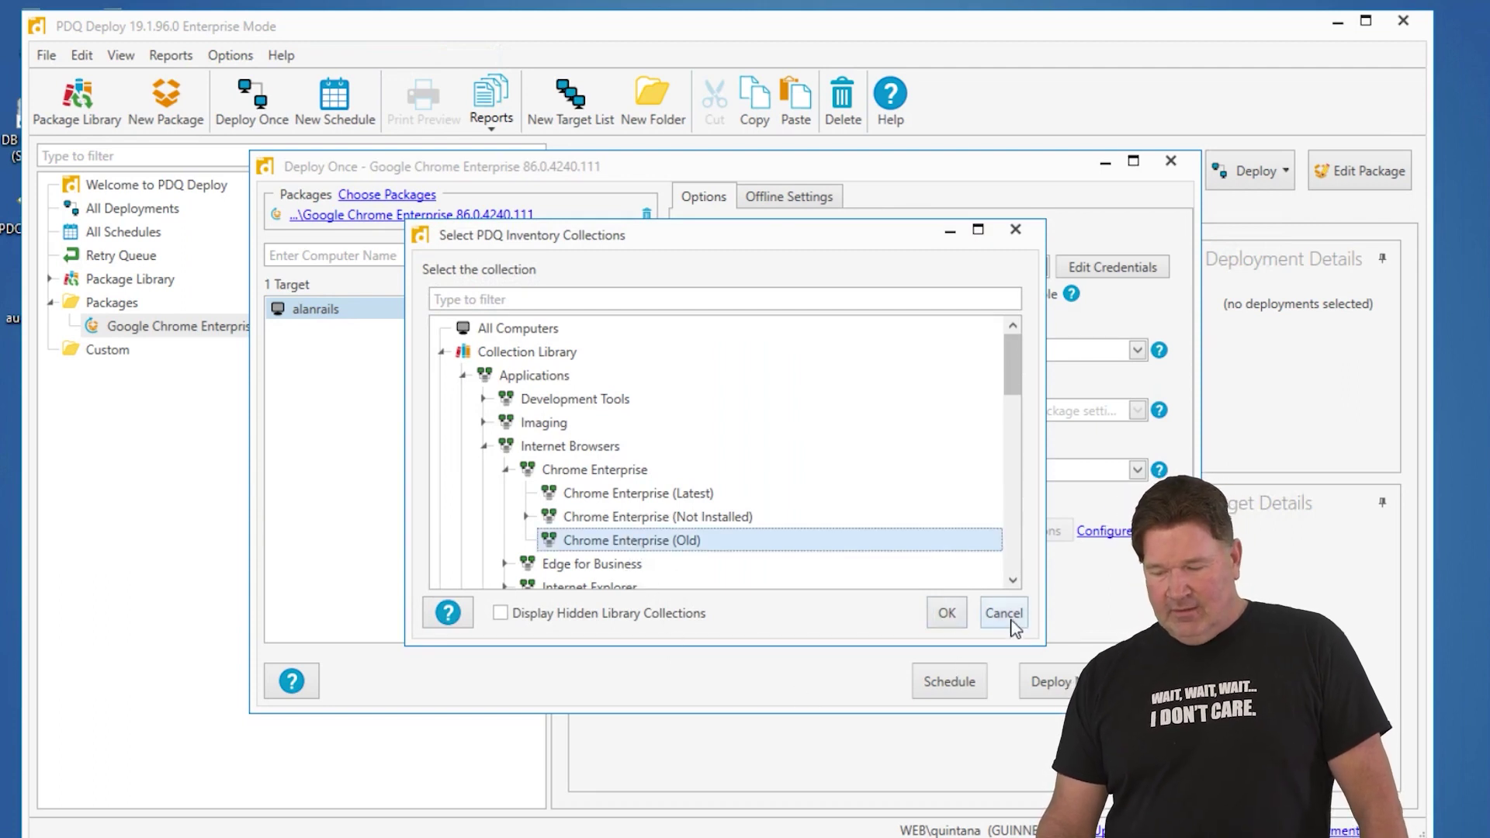
click(947, 614)
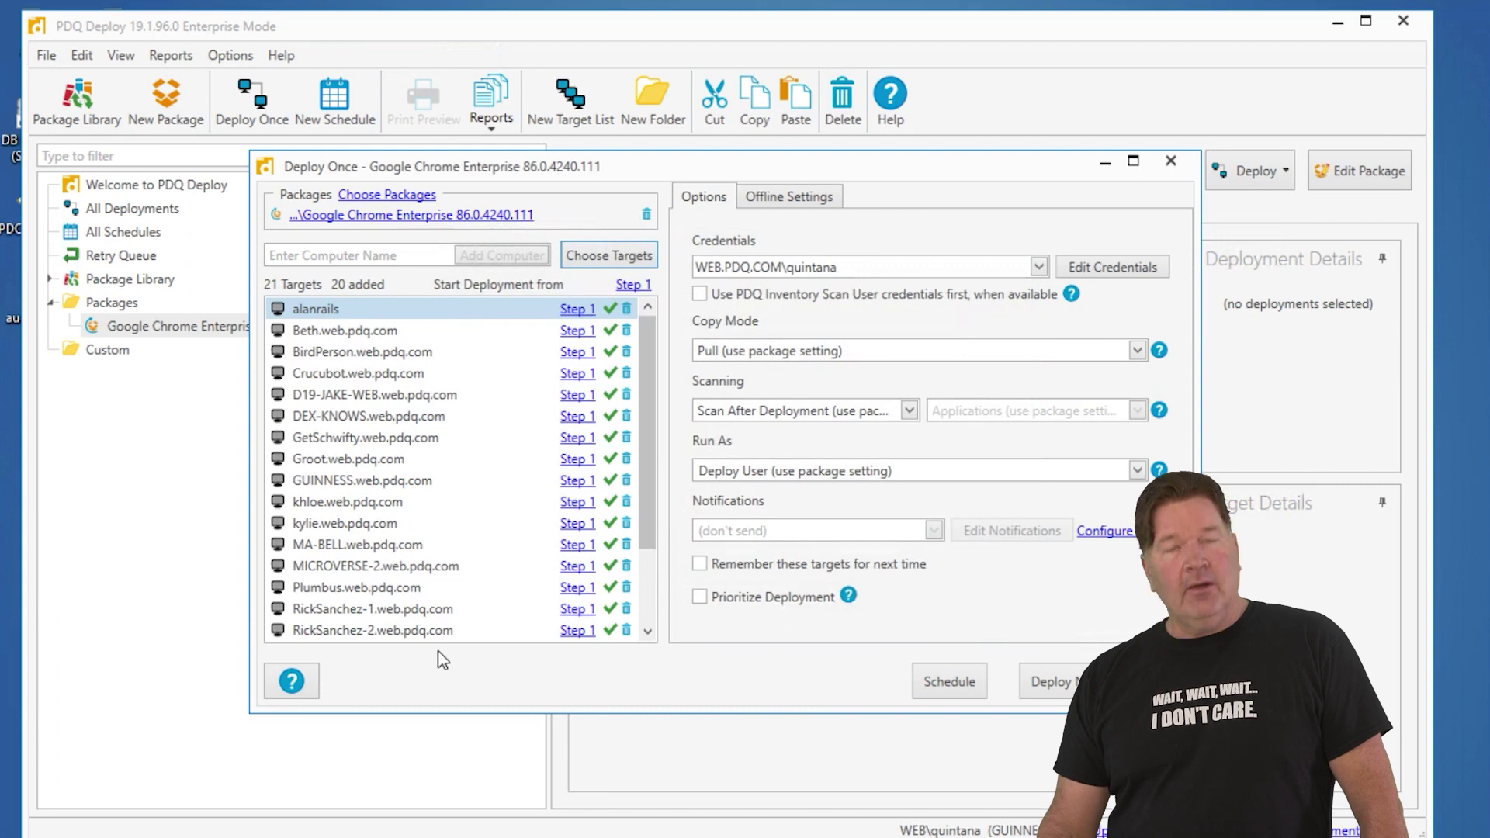
scroll(350, 431, down, 2)
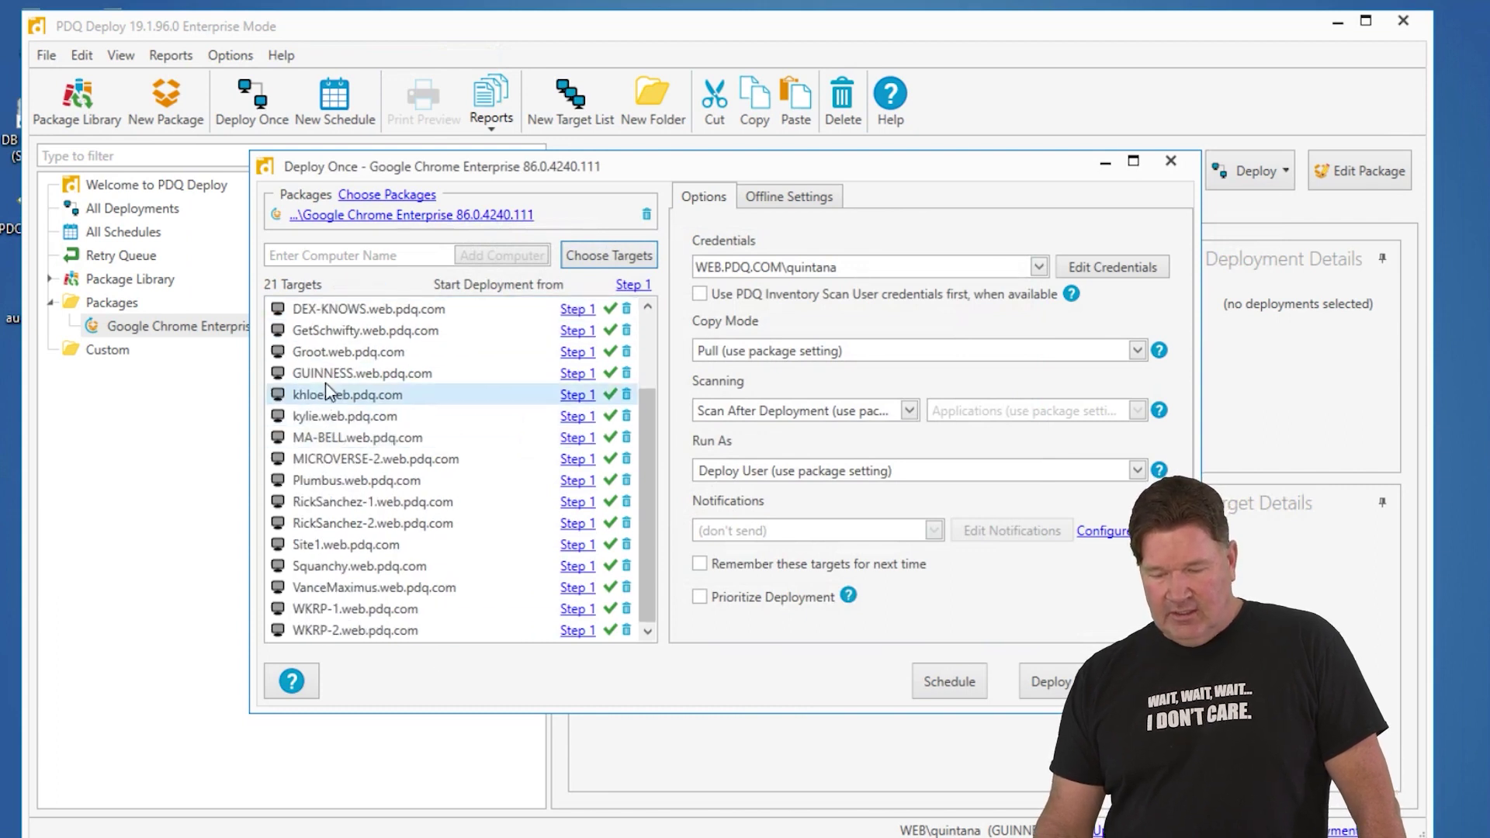
Remove targets Groot.web.pdq.com through WKRP-2.web.pdq.com, then deploy to the remaining seven
click(330, 354)
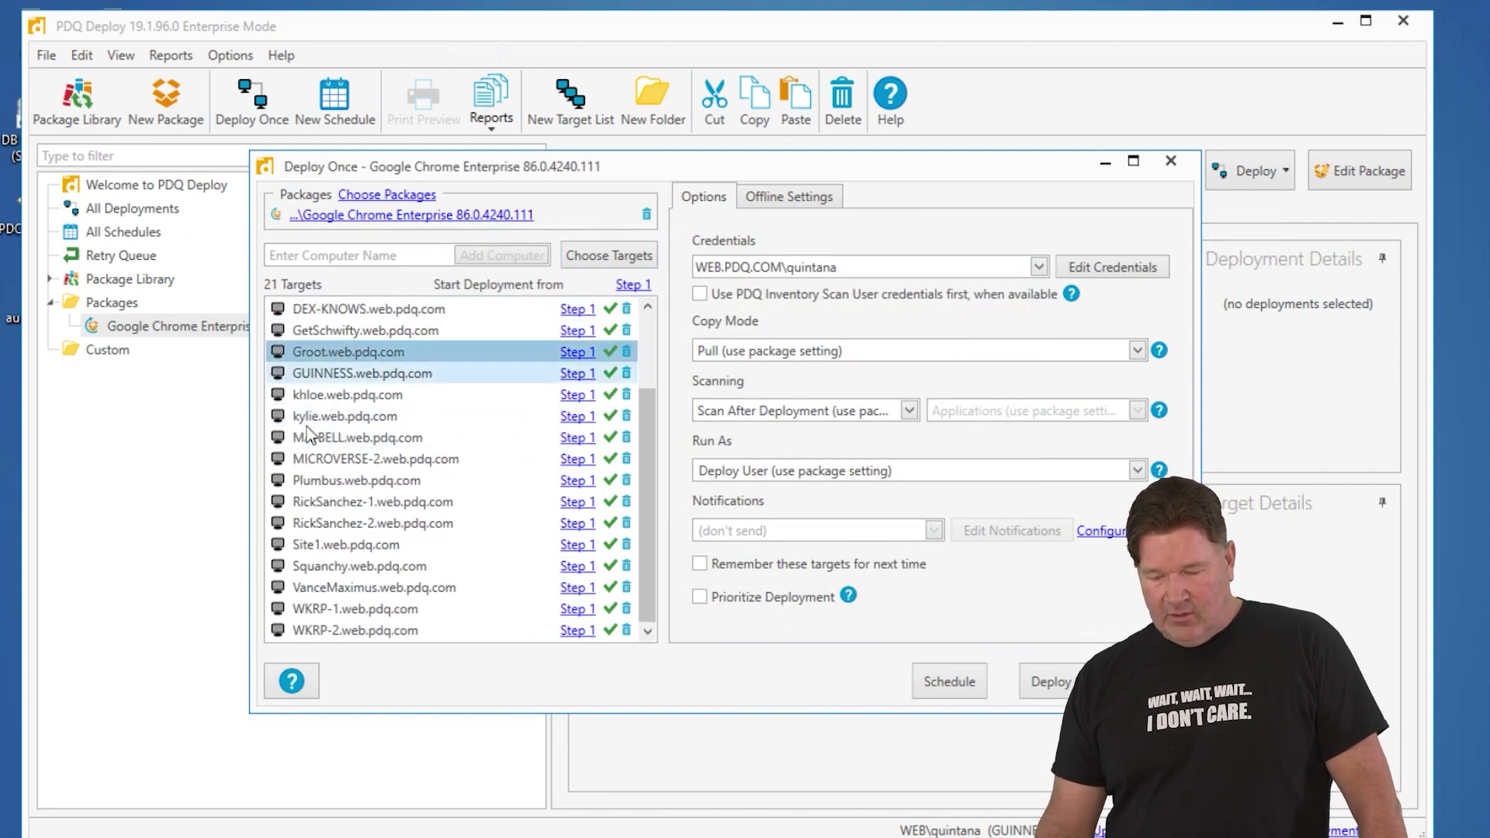
shift+click(360, 630)
key(Delete)
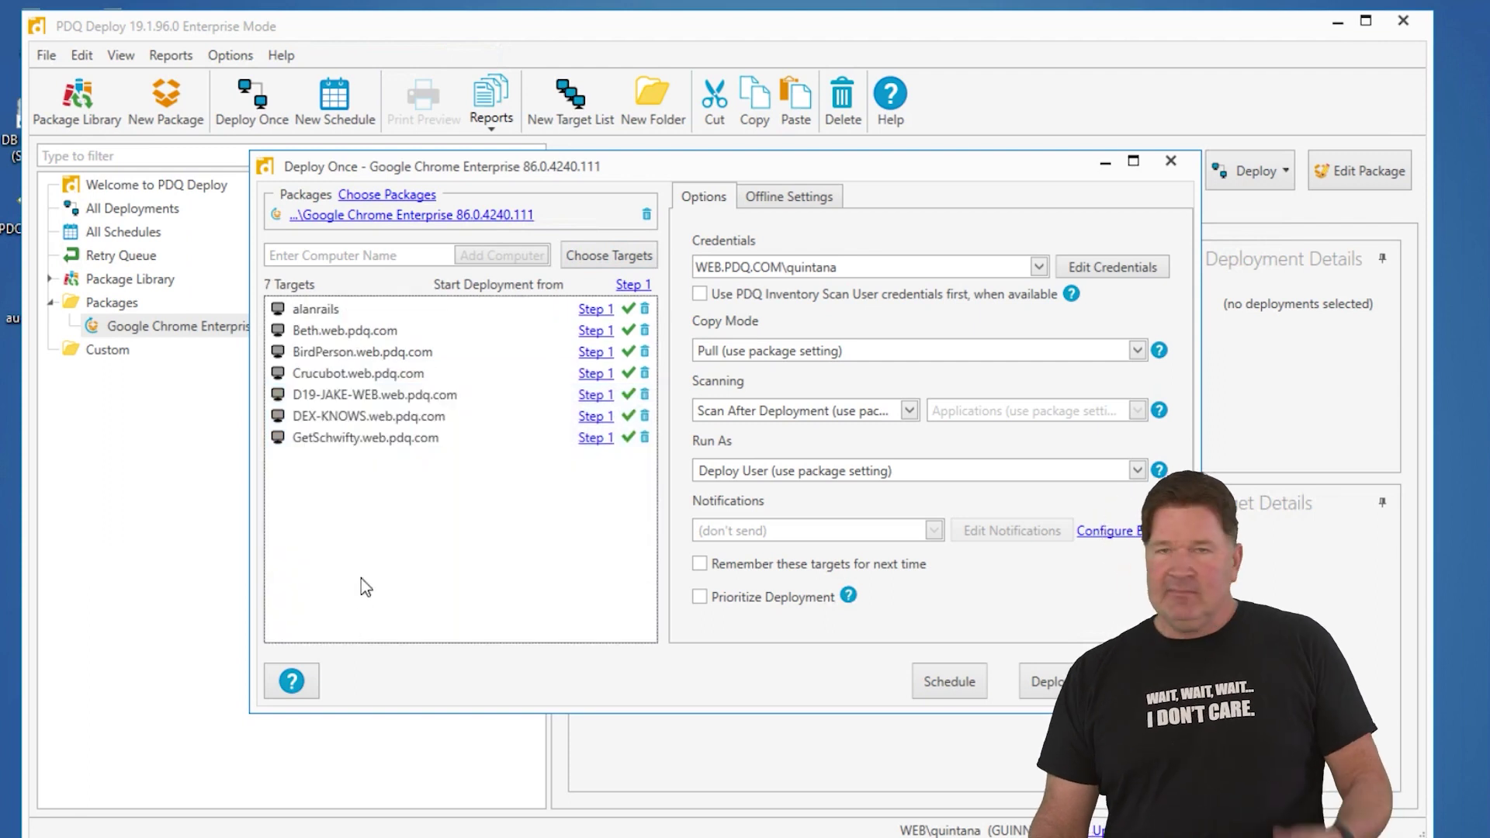
click(1054, 682)
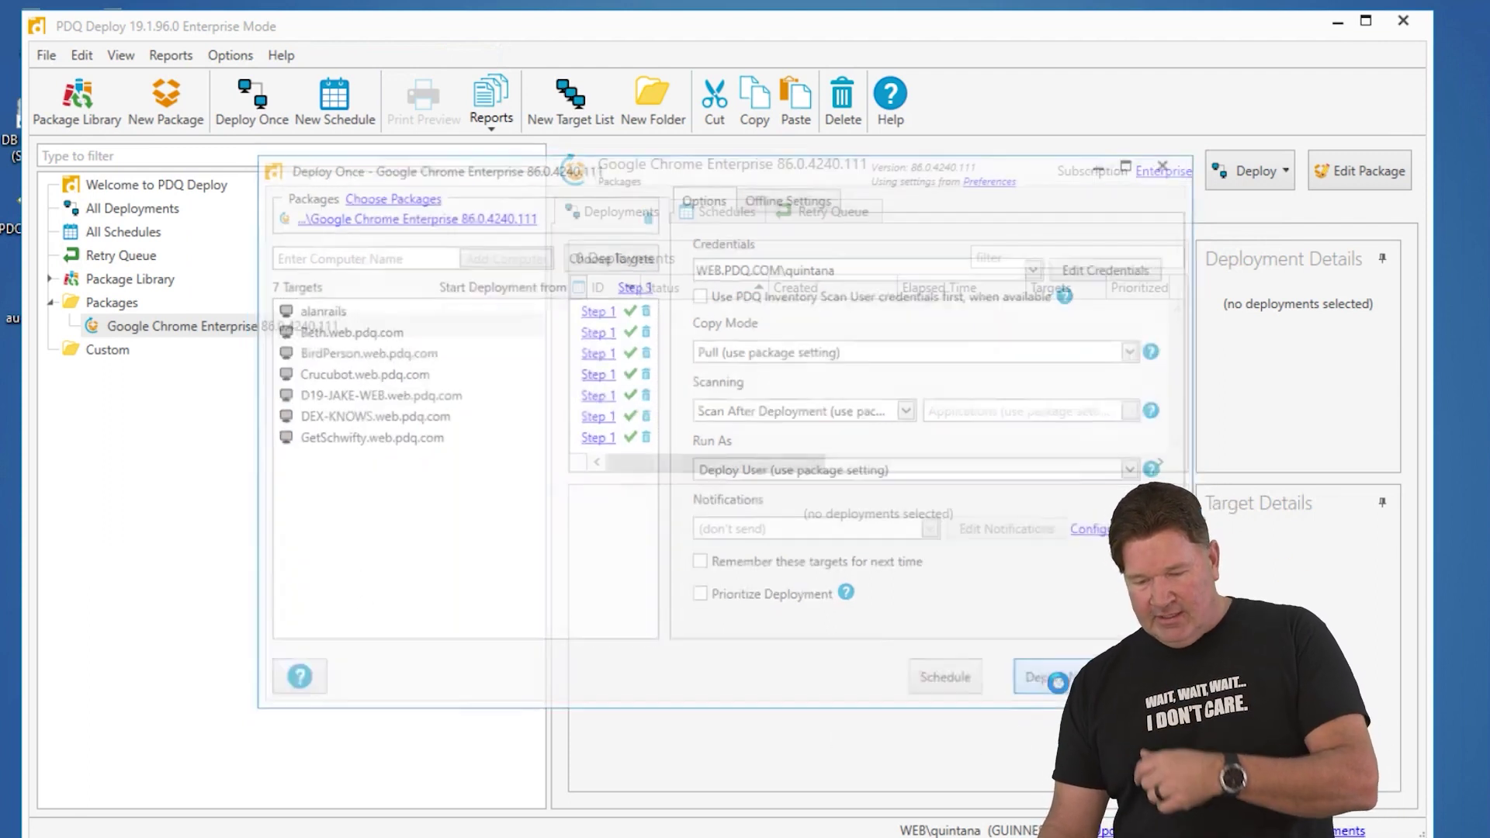